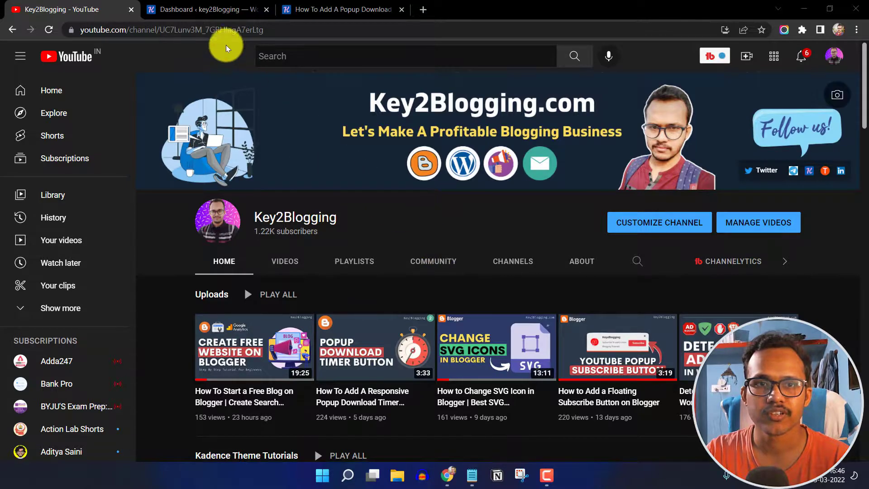
# Step: Go to the WordPress dashboard and start a new post via Posts > Add New
pyautogui.click(203, 9)
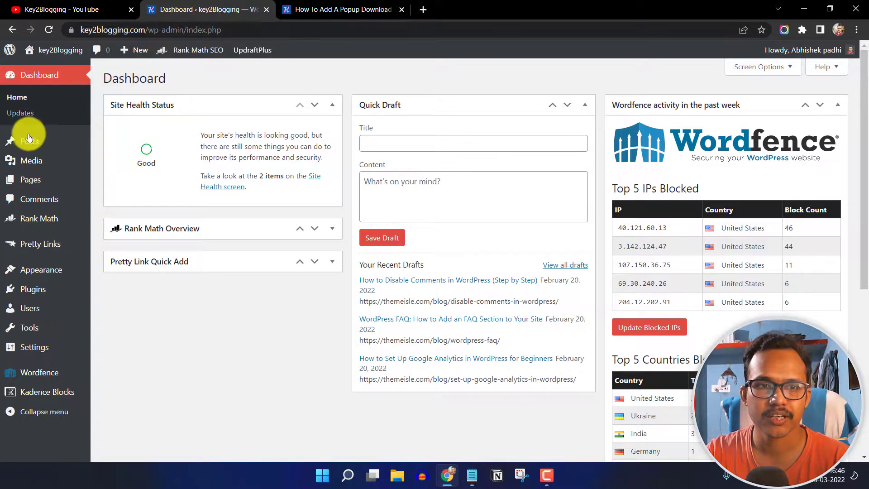
pyautogui.moveTo(30, 141)
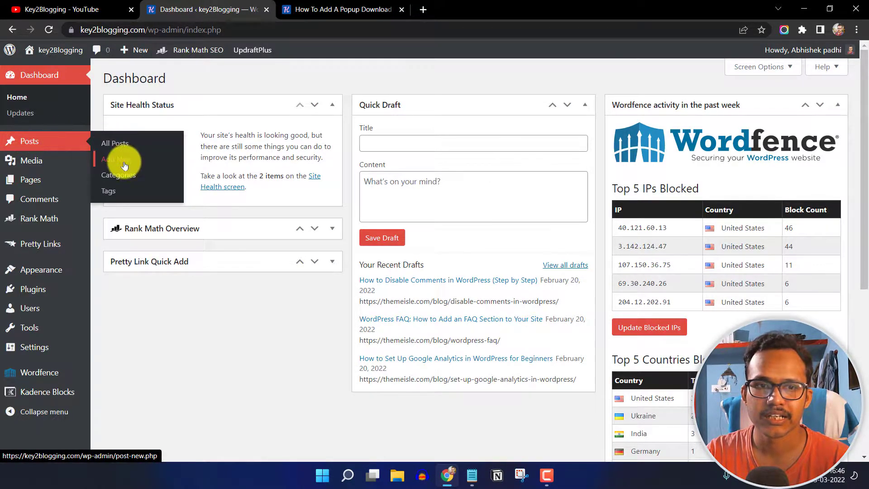
pyautogui.click(126, 161)
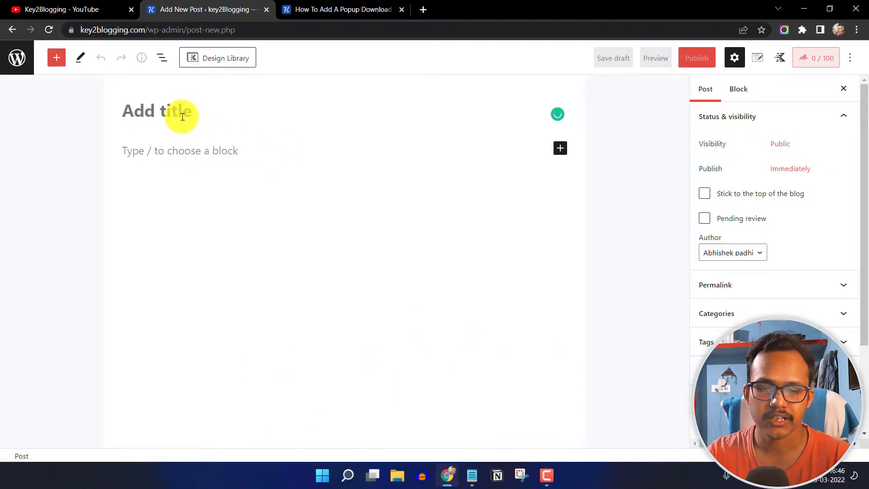
pyautogui.write('Down')
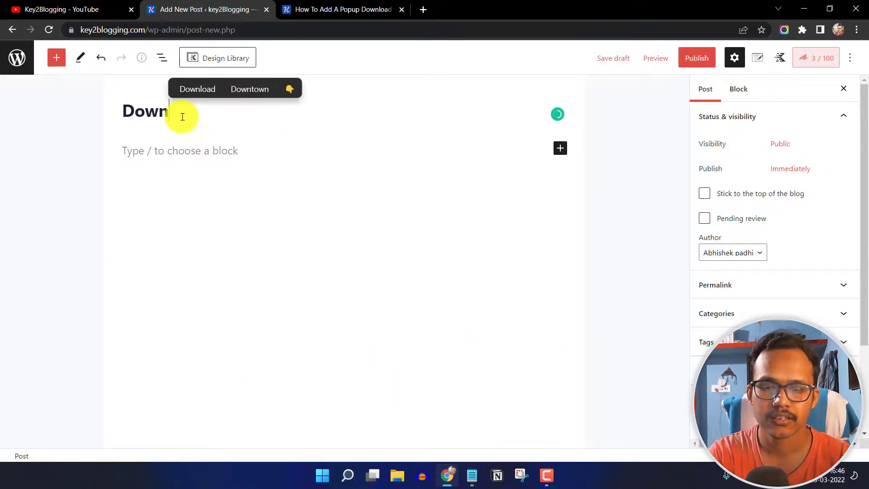
pyautogui.write('load timer')
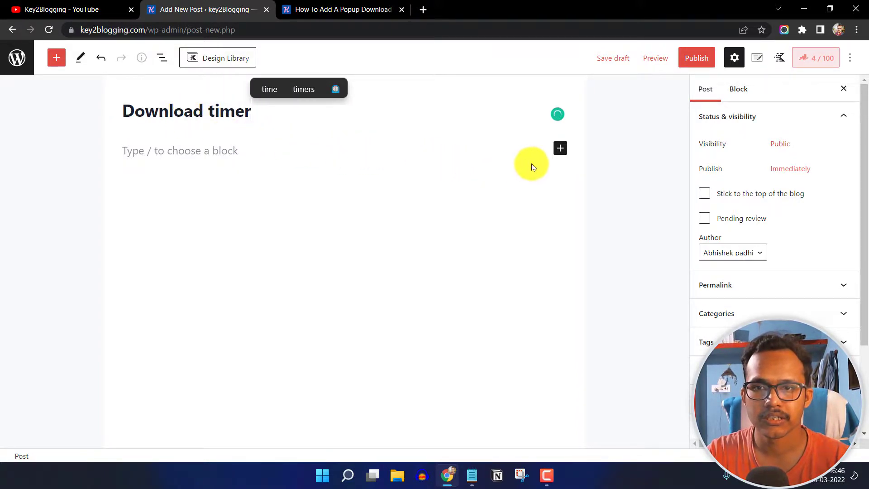
# Step: Insert an empty Custom HTML block into the post body
pyautogui.click(562, 149)
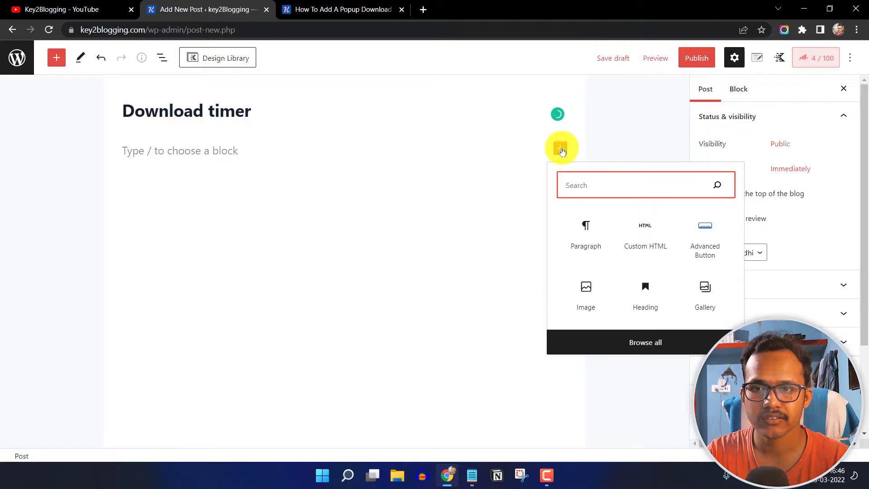
pyautogui.click(649, 240)
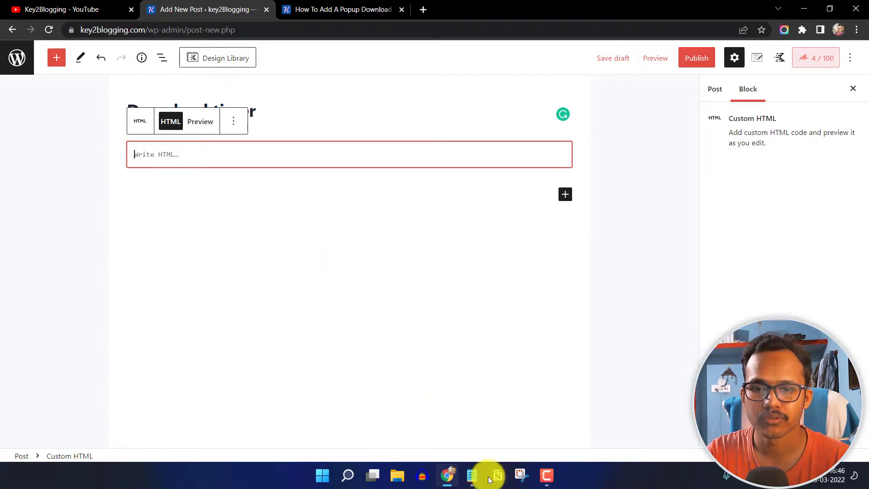
# Step: Bring up the popup timer code in Notepad and review its # download link and ad slot
pyautogui.click(471, 475)
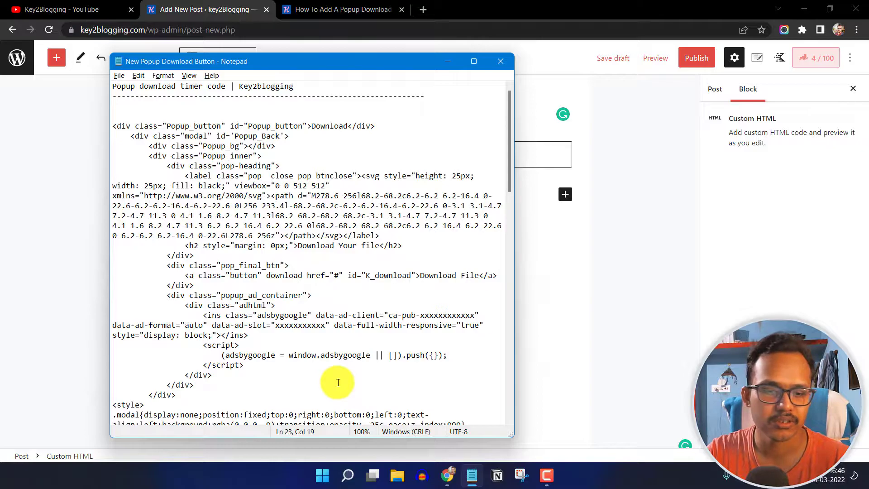
pyautogui.hotkey('ctrl', 'a')
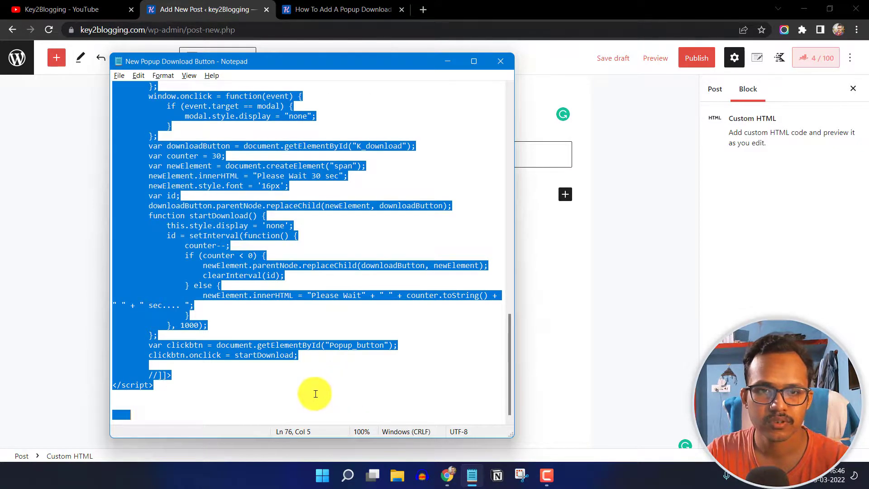
pyautogui.scroll(5, 338, 383)
pyautogui.scroll(5, 319, 390)
pyautogui.scroll(5, 315, 394)
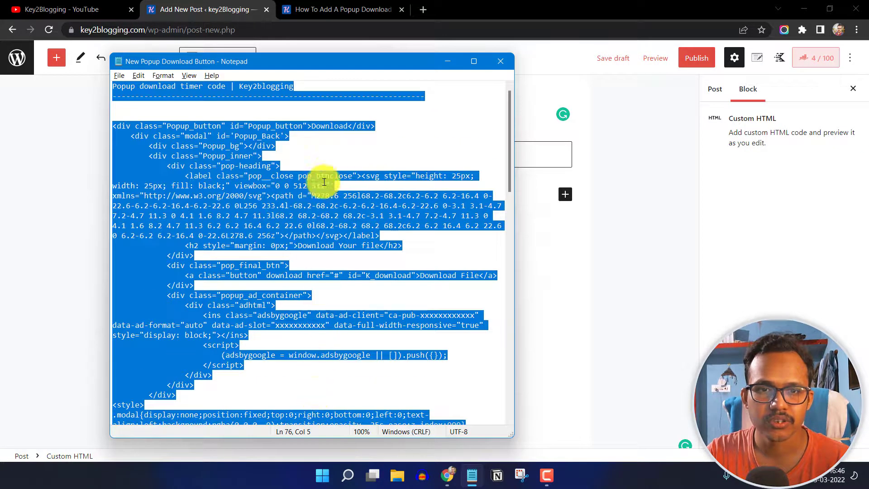
pyautogui.click(299, 153)
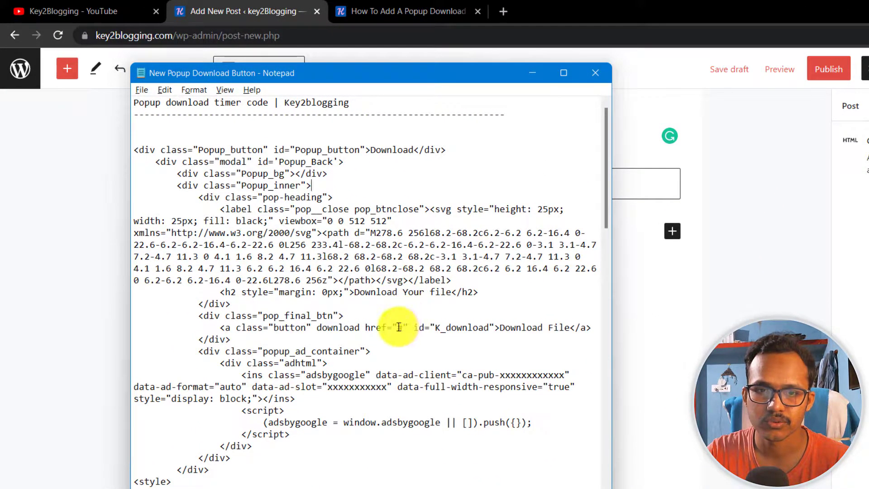
pyautogui.doubleClick(400, 327)
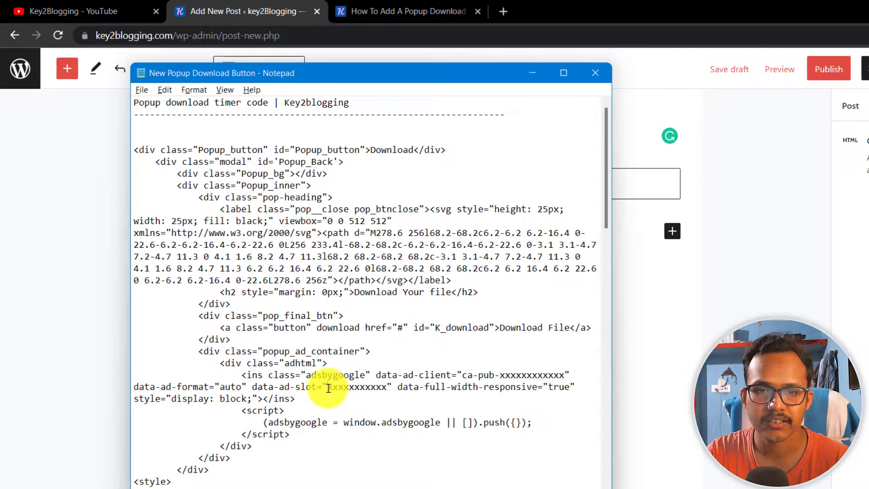
pyautogui.moveTo(328, 387); pyautogui.dragTo(379, 397)
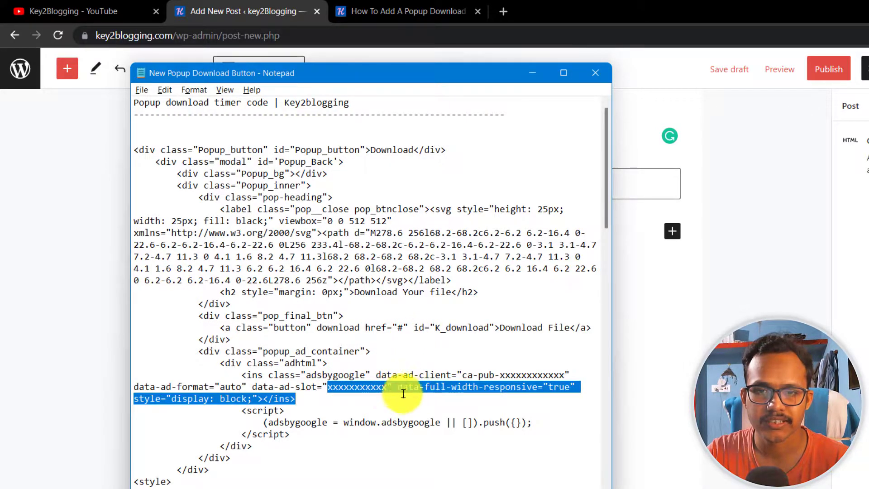
pyautogui.click(272, 400)
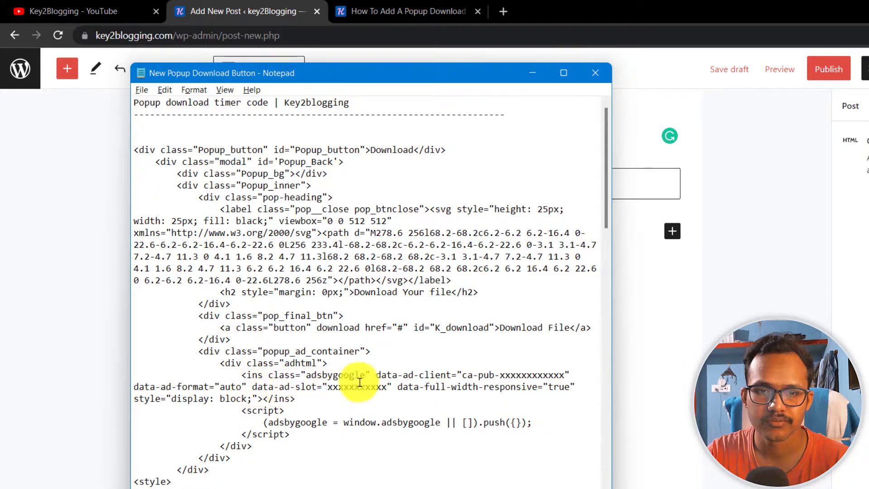
# Step: Point out the ad slot attribute in the popup code, then reselect the code
pyautogui.moveTo(502, 375); pyautogui.dragTo(567, 383)
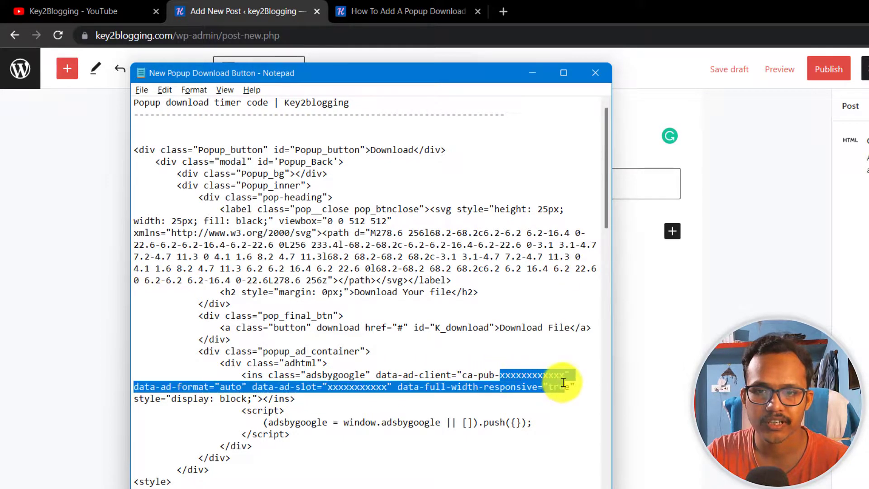
pyautogui.click(475, 380)
pyautogui.moveTo(296, 388); pyautogui.dragTo(394, 387)
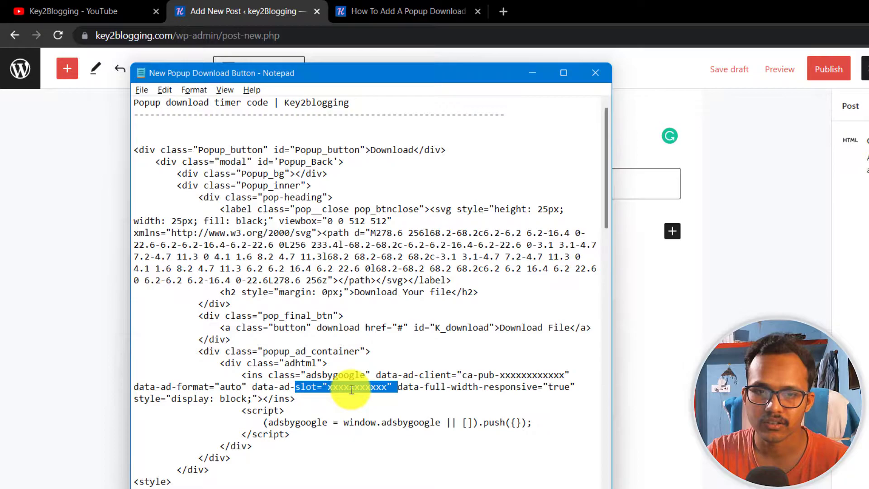
pyautogui.click(352, 388)
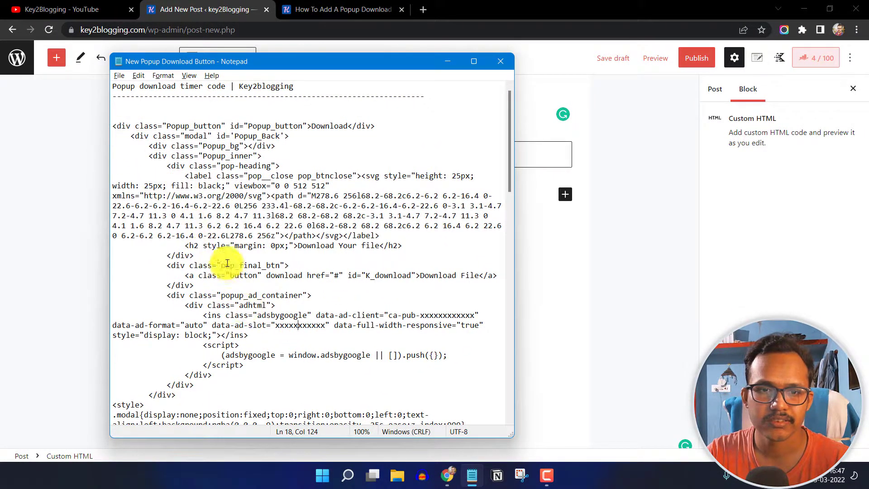
pyautogui.hotkey('ctrl', 'a')
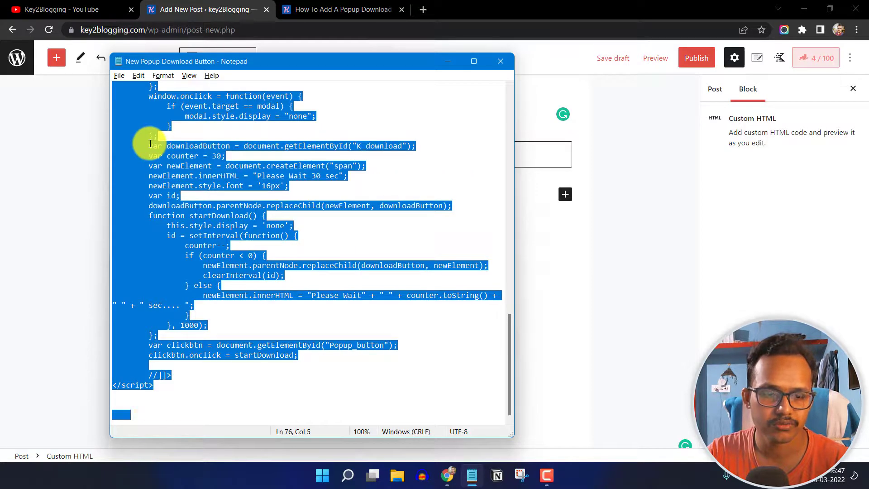
pyautogui.click(161, 385)
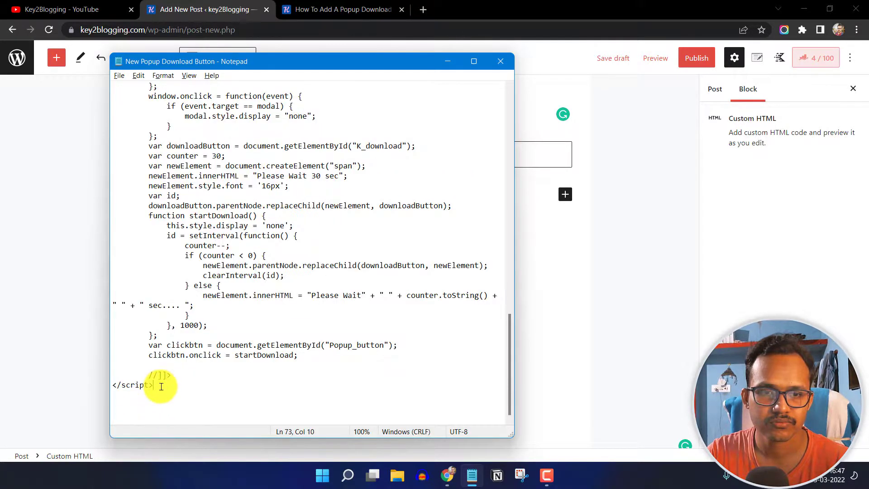
pyautogui.scroll(10, 204, 336)
pyautogui.scroll(10, 204, 335)
pyautogui.scroll(10, 204, 336)
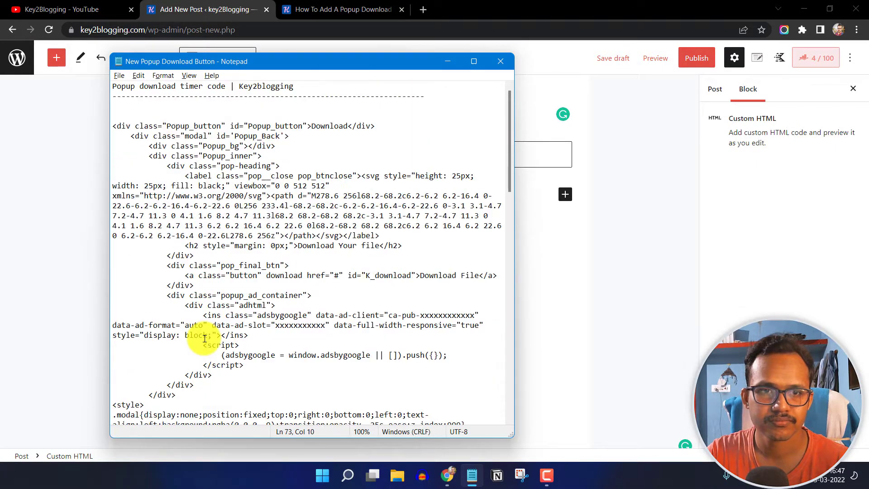
# Step: Copy the popup code into the Custom HTML block and open Preview
pyautogui.keyDown('shift'); pyautogui.click(113, 126); pyautogui.keyUp('shift')
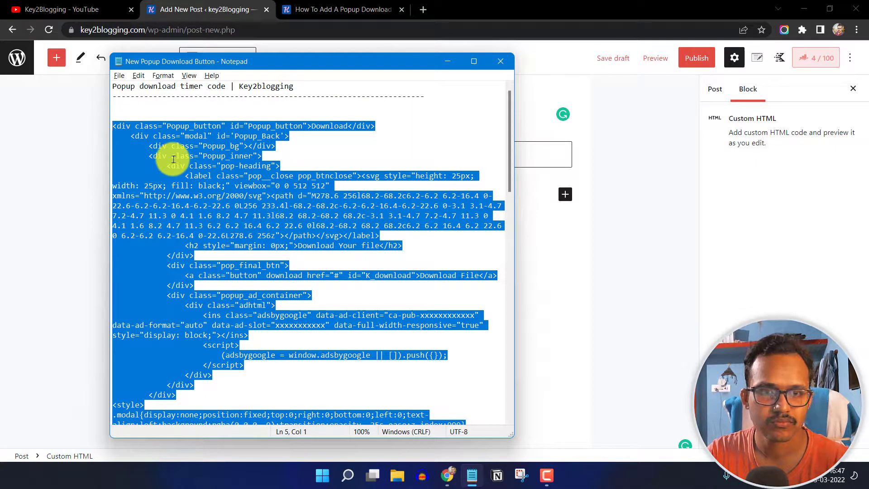
pyautogui.click(447, 61)
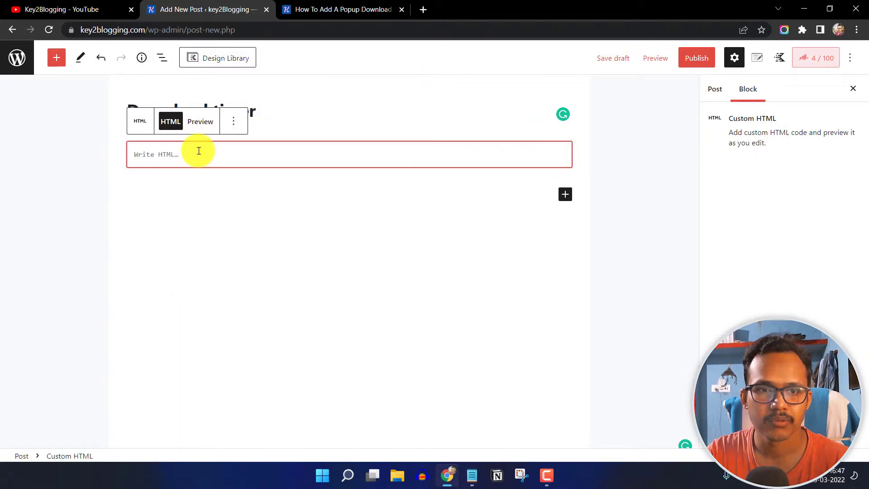
pyautogui.hotkey('ctrl', 'v')
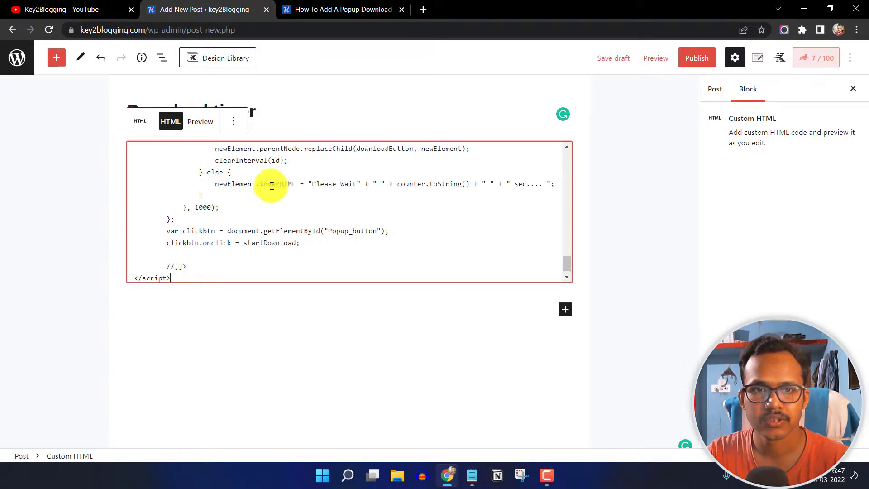
pyautogui.click(201, 122)
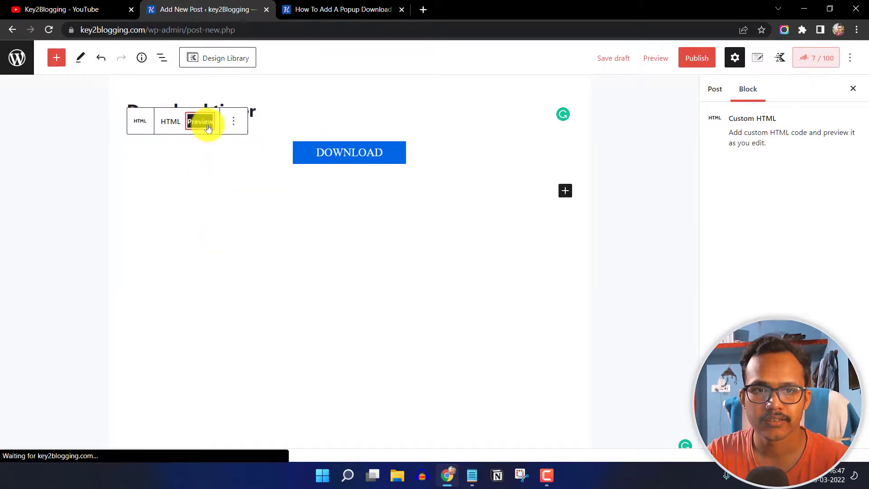
pyautogui.click(655, 60)
# Step: Preview in a new tab, run the DOWNLOAD countdown, then download the offered file
pyautogui.click(604, 160)
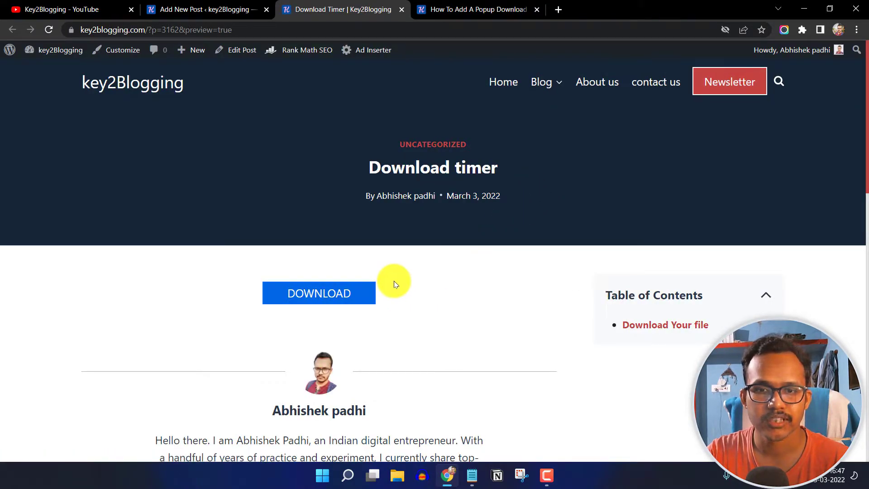
pyautogui.click(341, 293)
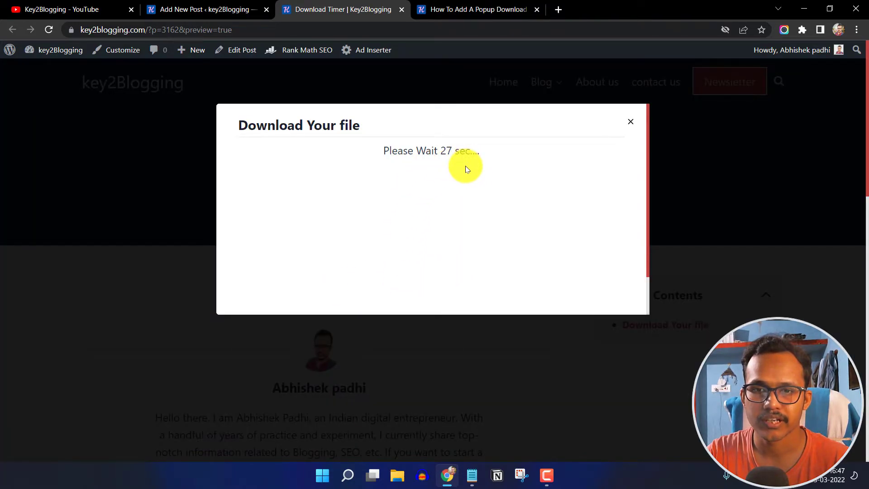
pyautogui.scroll(-2, 475, 194)
pyautogui.scroll(2, 475, 194)
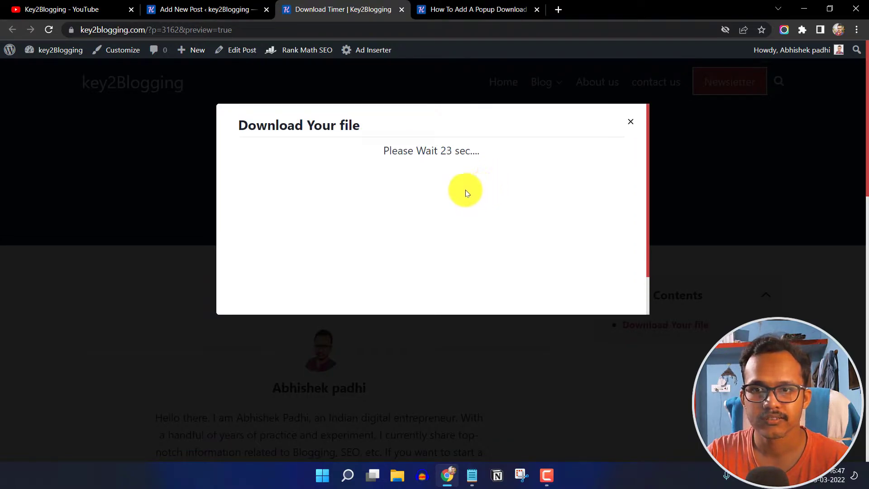
pyautogui.scroll(-2, 466, 190)
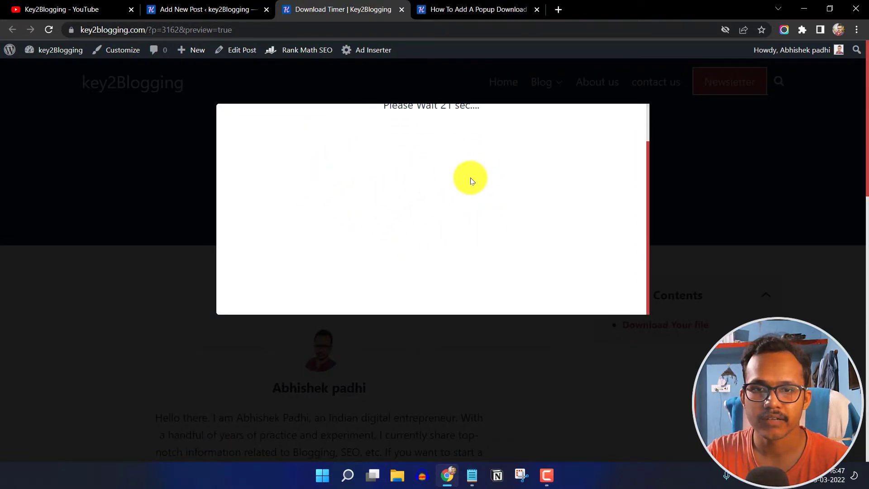
pyautogui.scroll(2, 438, 226)
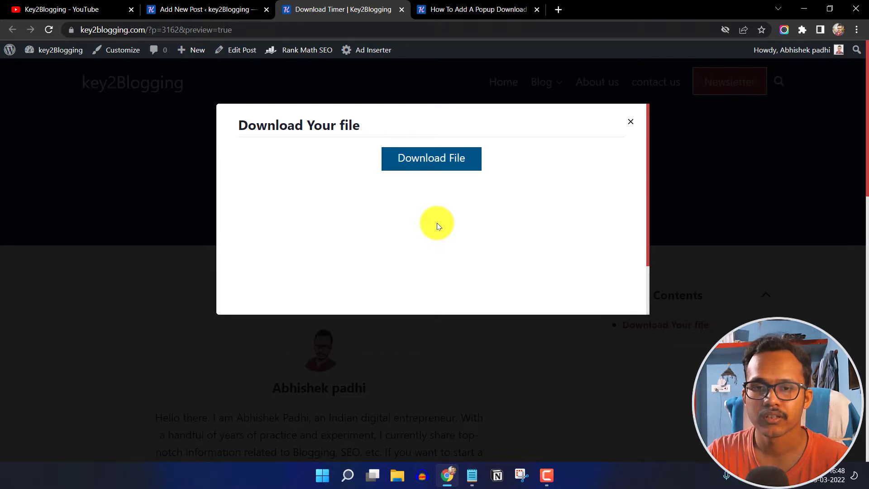
pyautogui.click(435, 161)
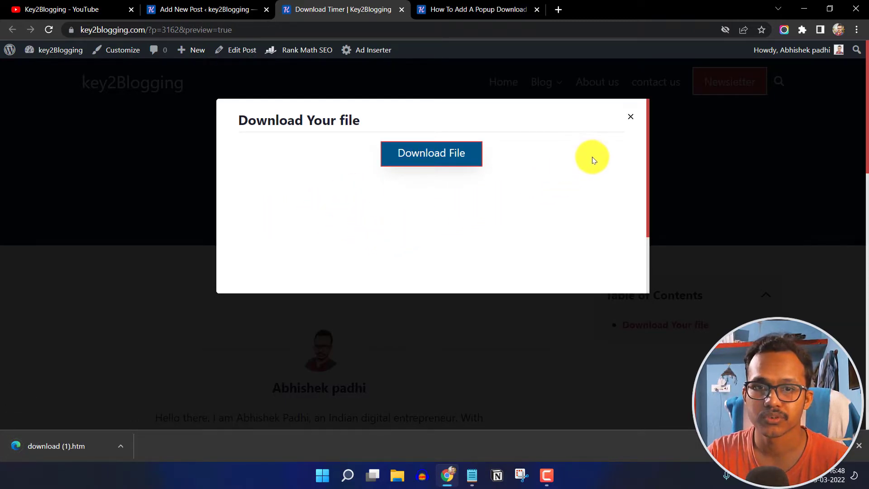
# Step: Close the popup, reload the preview and inspect the DOWNLOAD button in DevTools
pyautogui.click(629, 121)
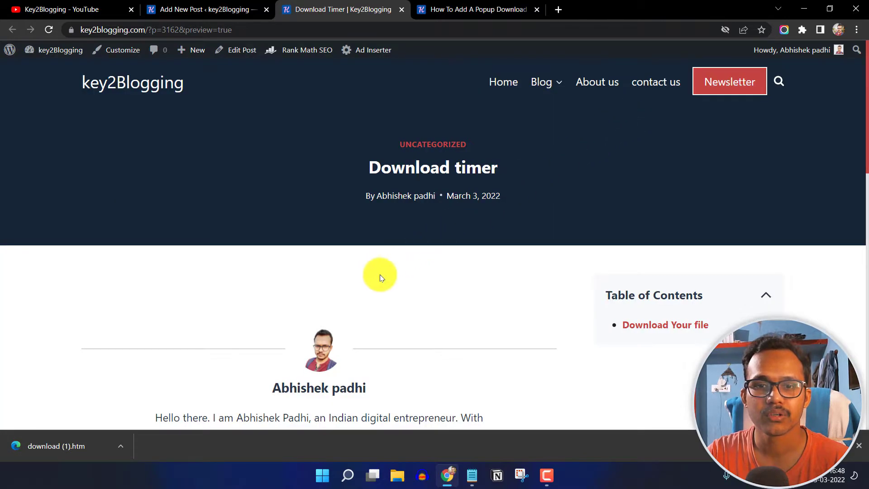
pyautogui.click(49, 31)
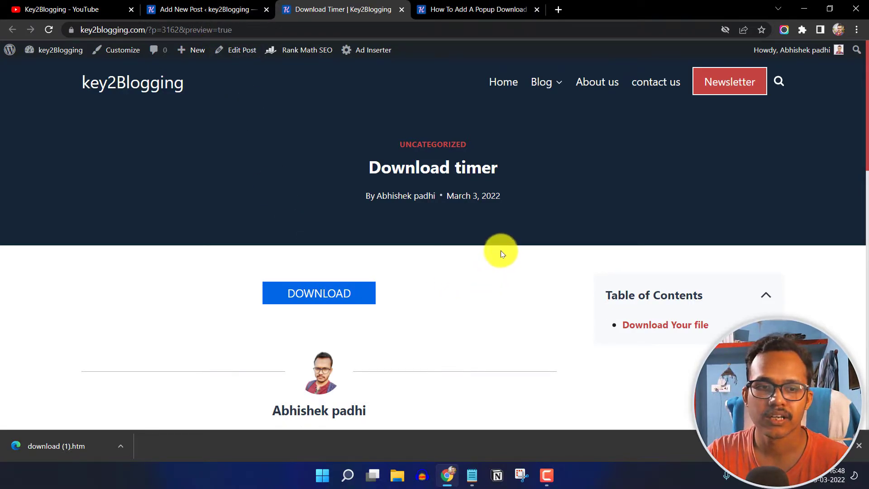
pyautogui.rightClick(340, 293)
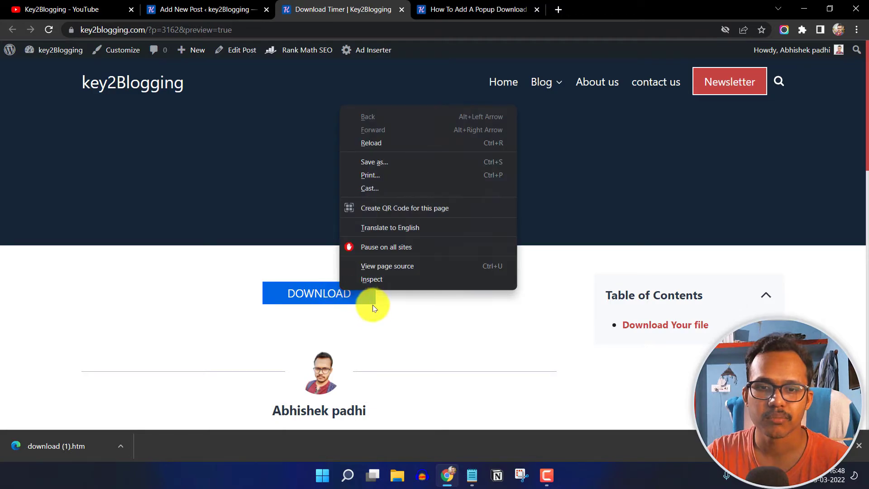
pyautogui.click(401, 275)
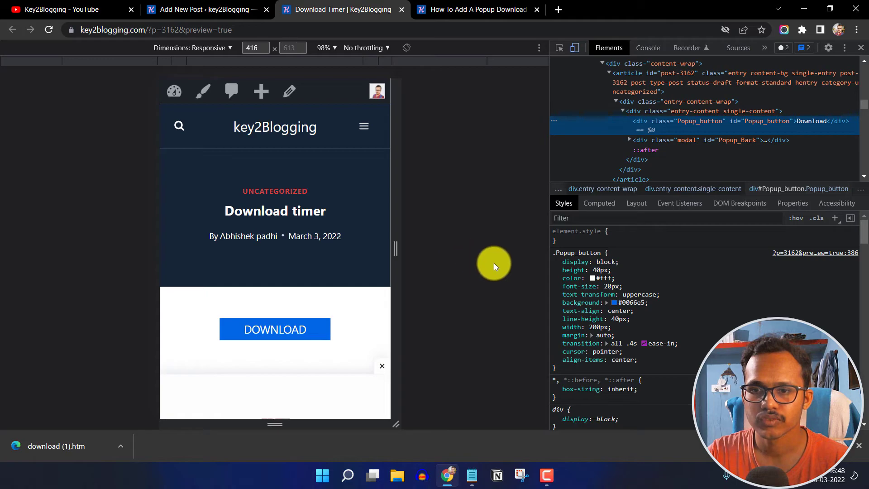
# Step: Set the button's background to red #c44341 with the Styles colour picker
pyautogui.click(615, 302)
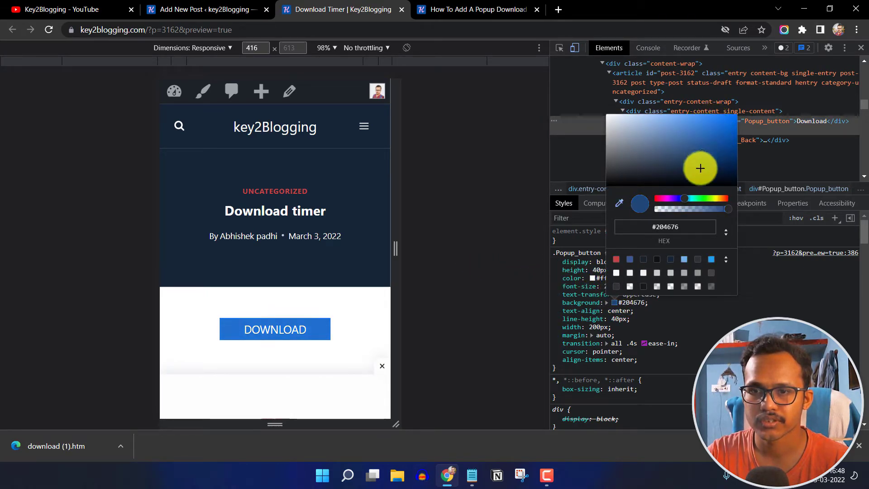
pyautogui.click(615, 258)
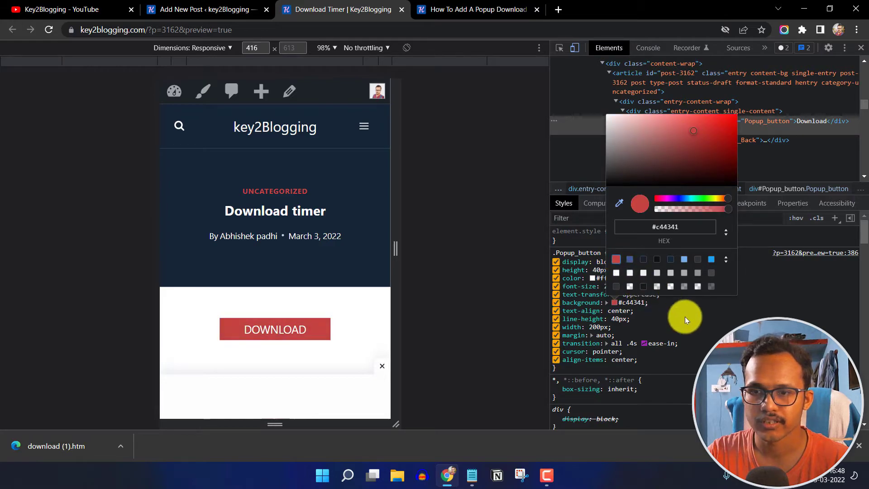
pyautogui.click(709, 327)
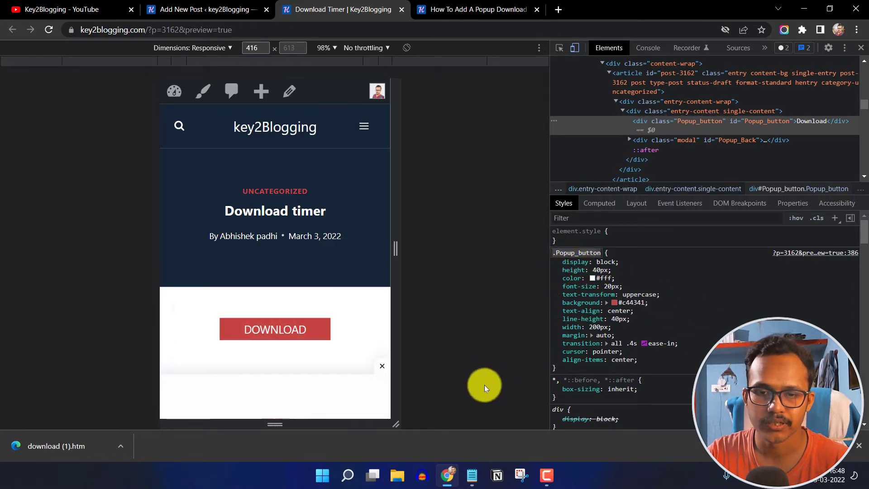
# Step: Replace the Popup_button background #0066e5 with #c44341 in the Notepad code
pyautogui.click(472, 475)
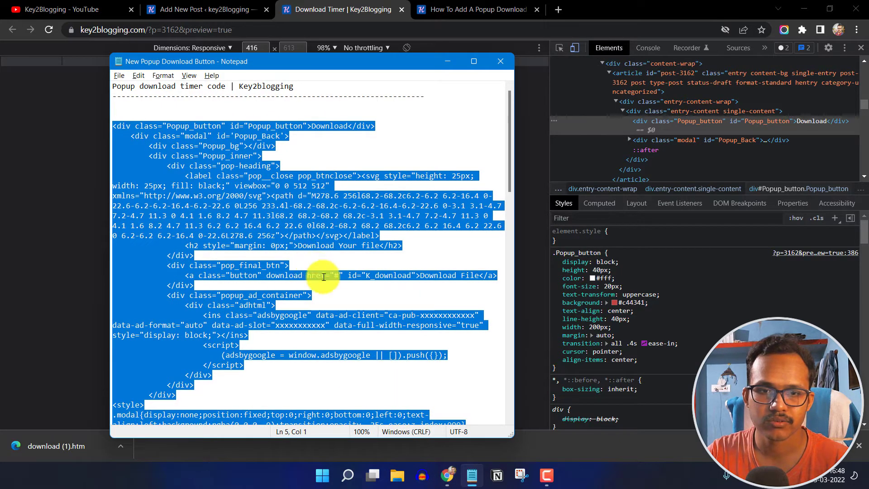
pyautogui.click(323, 275)
pyautogui.scroll(-5, 322, 275)
pyautogui.scroll(-4, 340, 285)
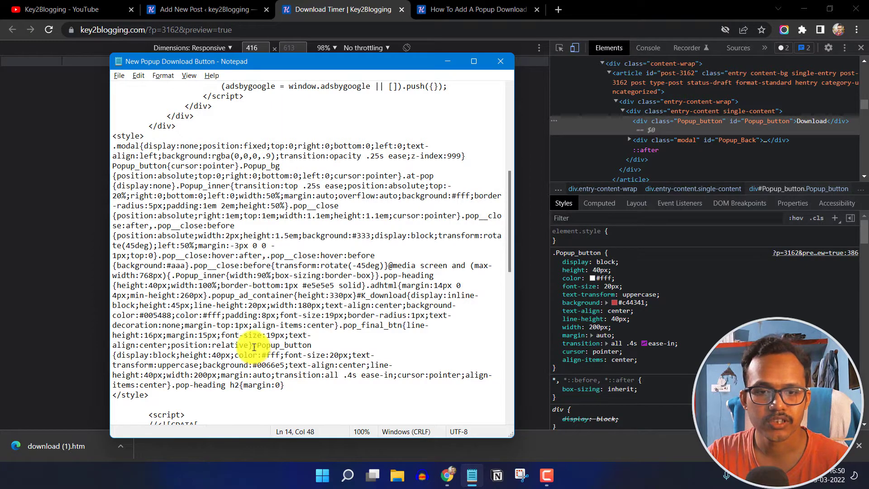
pyautogui.click(265, 356)
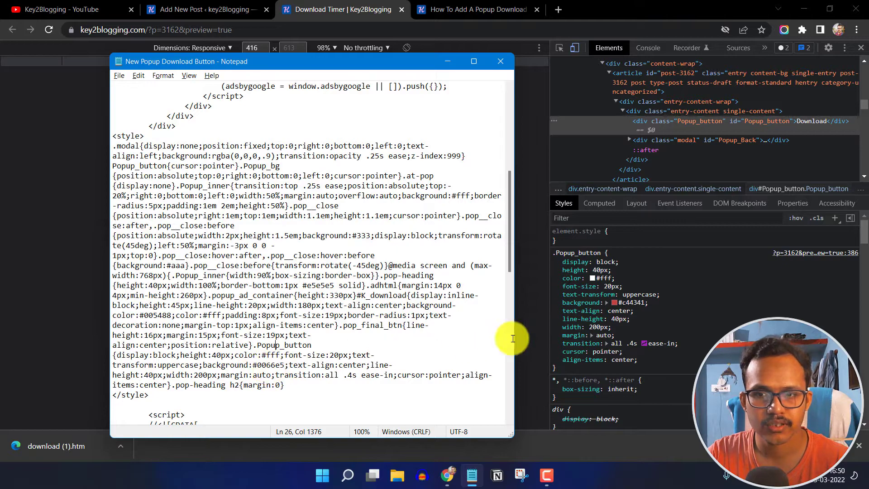
pyautogui.click(631, 303)
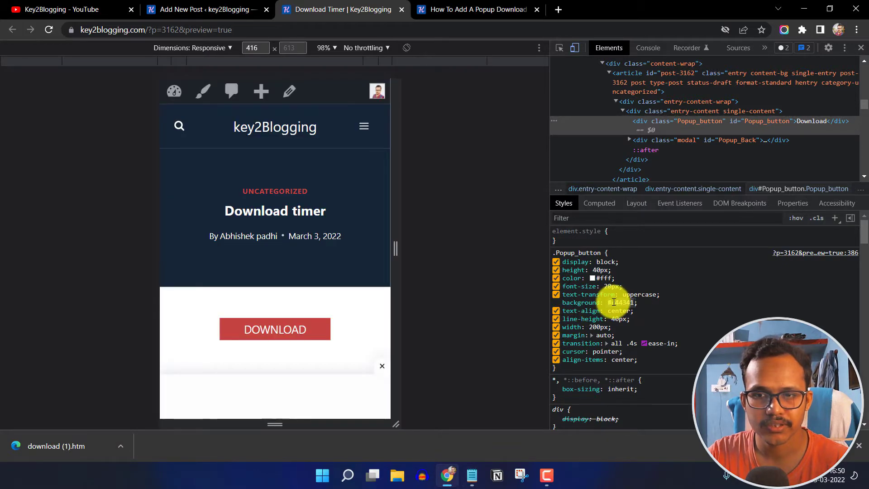
pyautogui.click(472, 474)
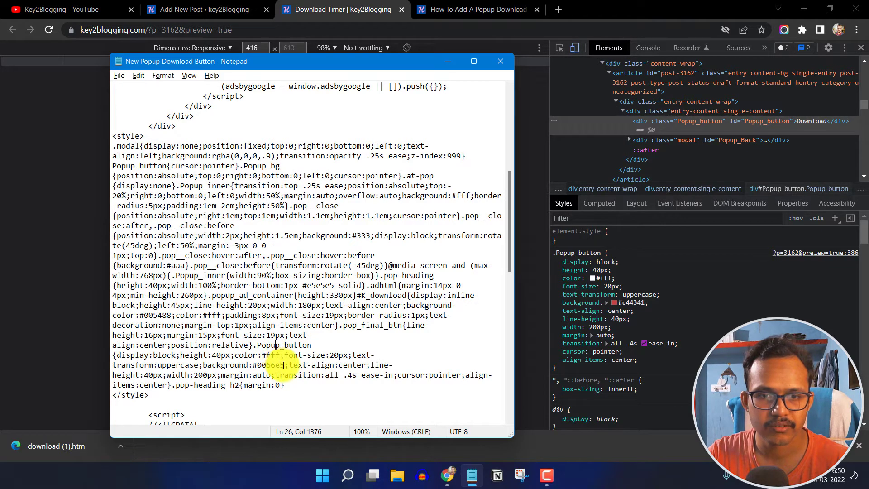
pyautogui.moveTo(280, 365); pyautogui.dragTo(296, 375)
pyautogui.press('BackSpace')
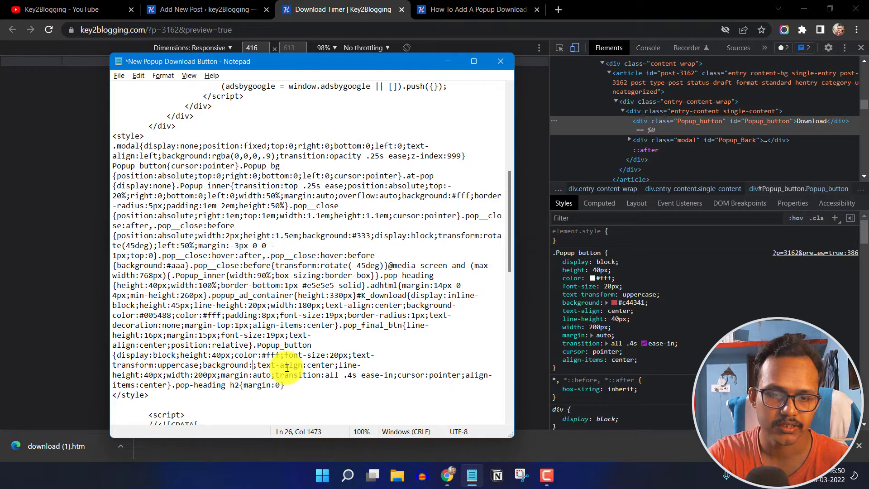
pyautogui.write('#c44341')
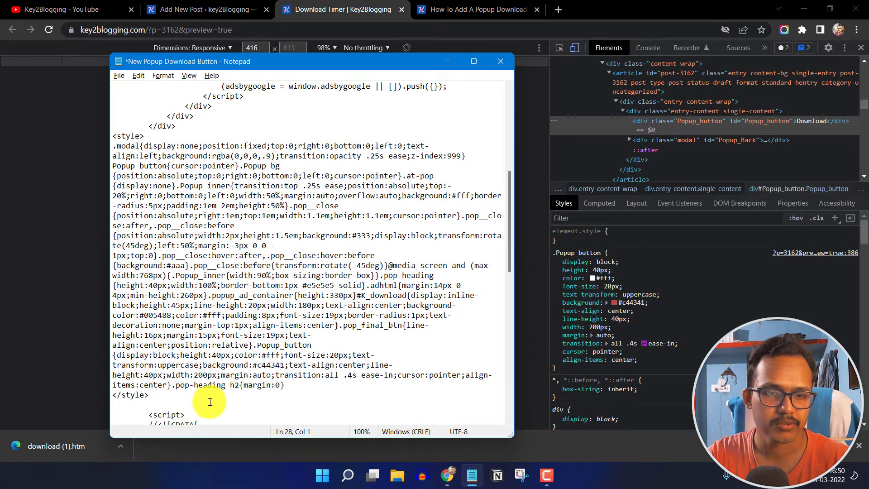
# Step: Select the edited popup code from line 5 onward and copy it
pyautogui.hotkey('ctrl', 'a')
pyautogui.click(179, 383)
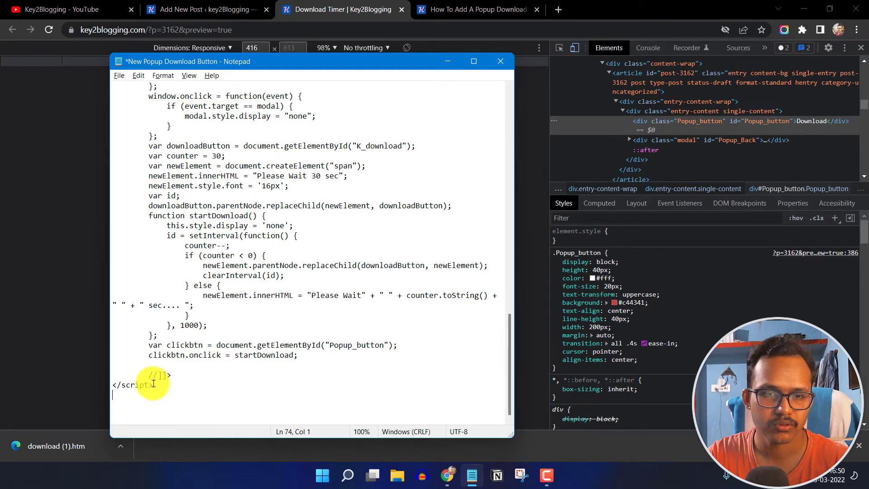
pyautogui.scroll(5, 178, 380)
pyautogui.scroll(8, 207, 367)
pyautogui.scroll(5, 169, 306)
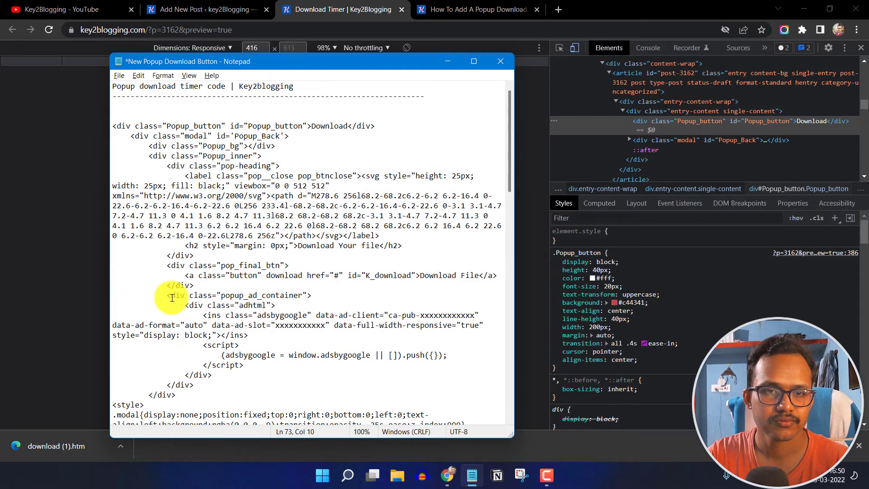
pyautogui.keyDown('shift'); pyautogui.click(112, 126); pyautogui.keyUp('shift')
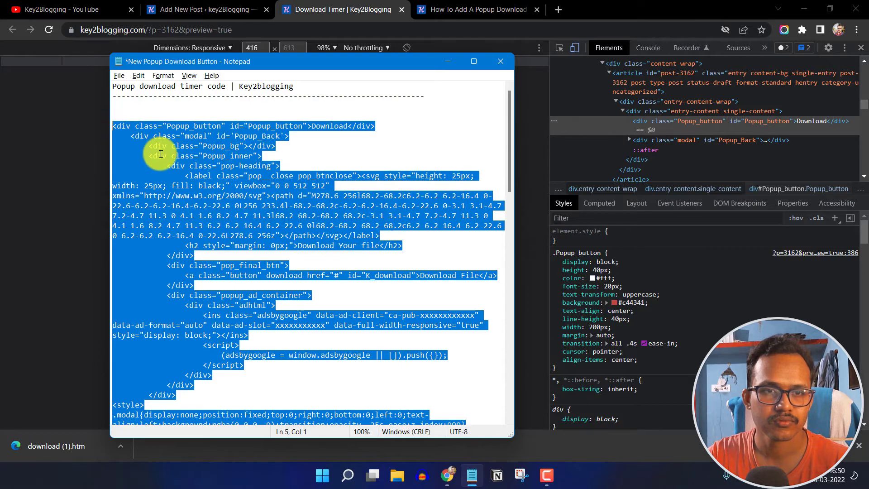
pyautogui.hotkey('ctrl', 'c')
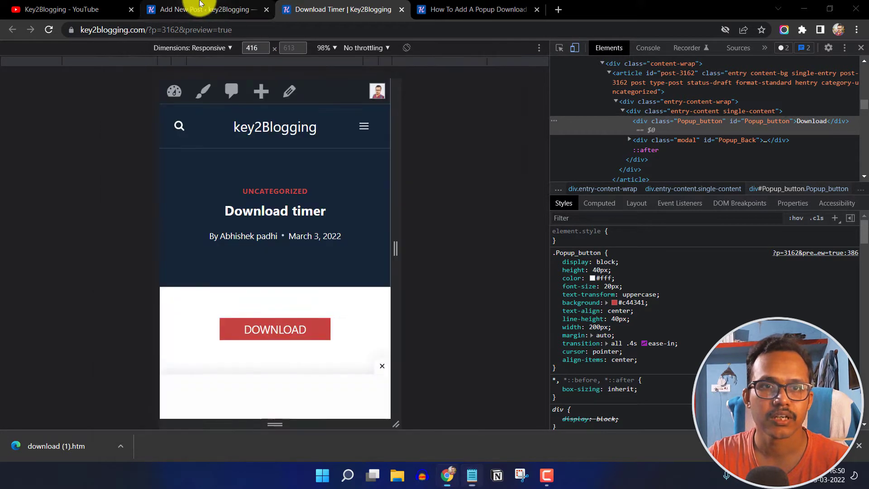
# Step: Paste the updated red-button code over the Custom HTML block's old code and open Preview
pyautogui.click(200, 9)
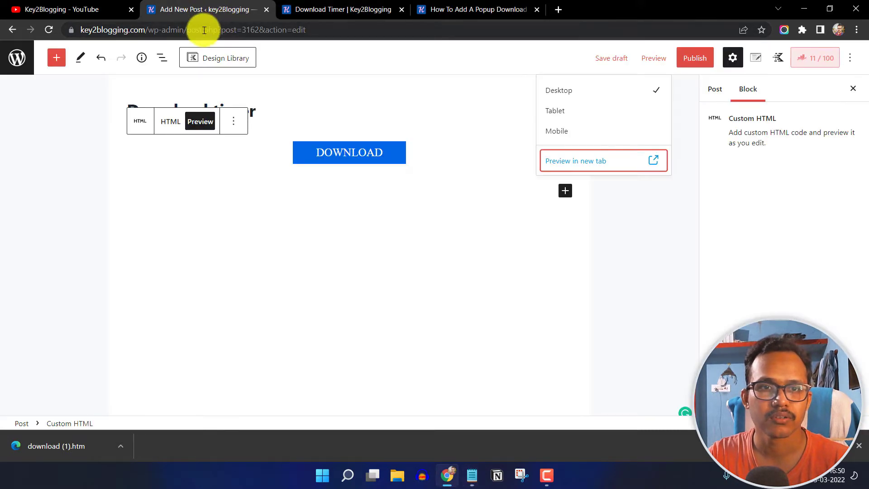
pyautogui.click(171, 123)
pyautogui.click(299, 195)
pyautogui.hotkey('ctrl', 'a')
pyautogui.hotkey('ctrl', 'v')
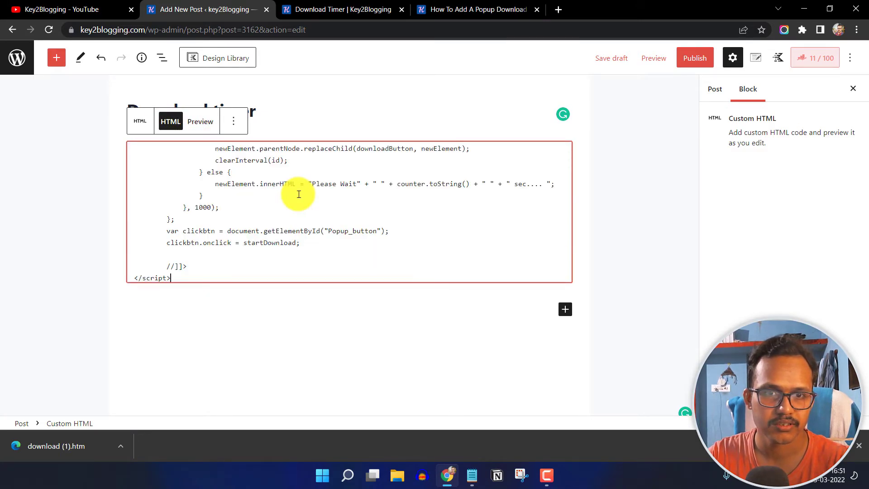
pyautogui.click(200, 121)
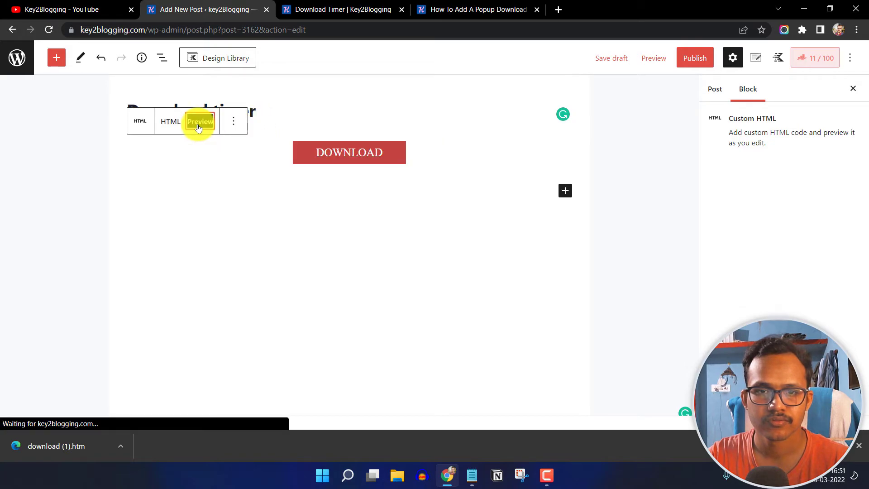
pyautogui.click(661, 62)
# Step: Preview the post in a new tab to see the red DOWNLOAD button
pyautogui.click(589, 161)
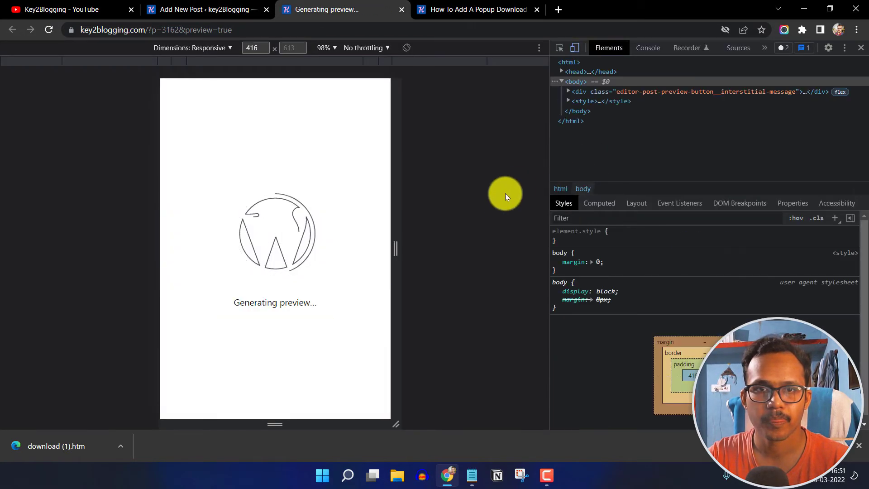